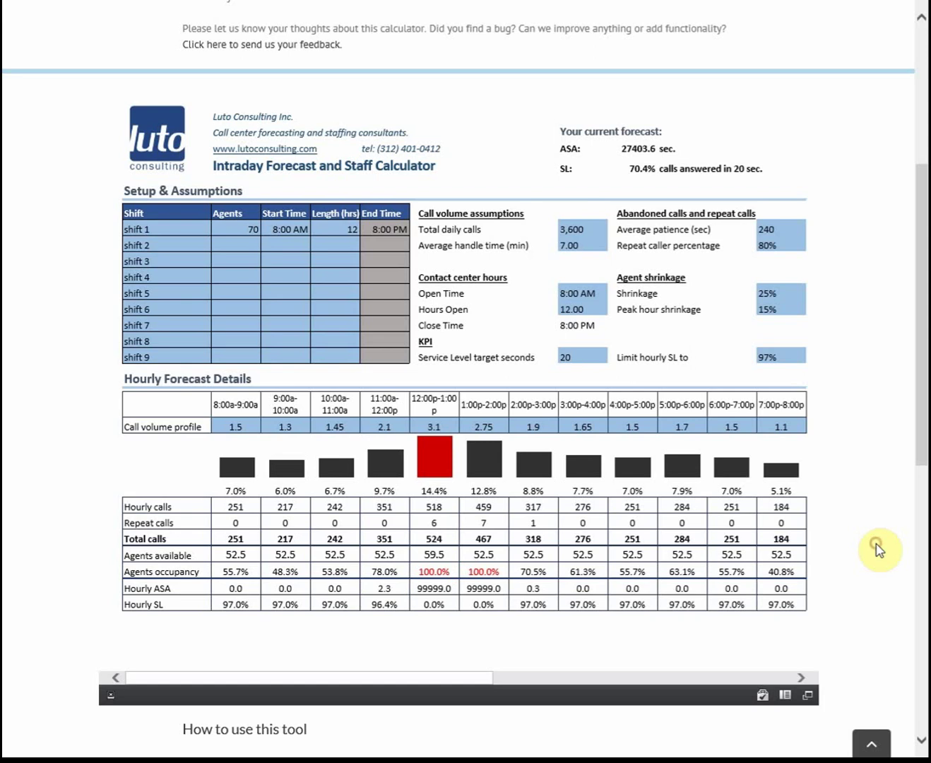
Inspect the Total daily calls, Average handle time, Open Time and Hours Open inputs.
{"action": "scroll", "coordinate": [881, 549], "scroll_direction": "up", "scroll_amount": 5}
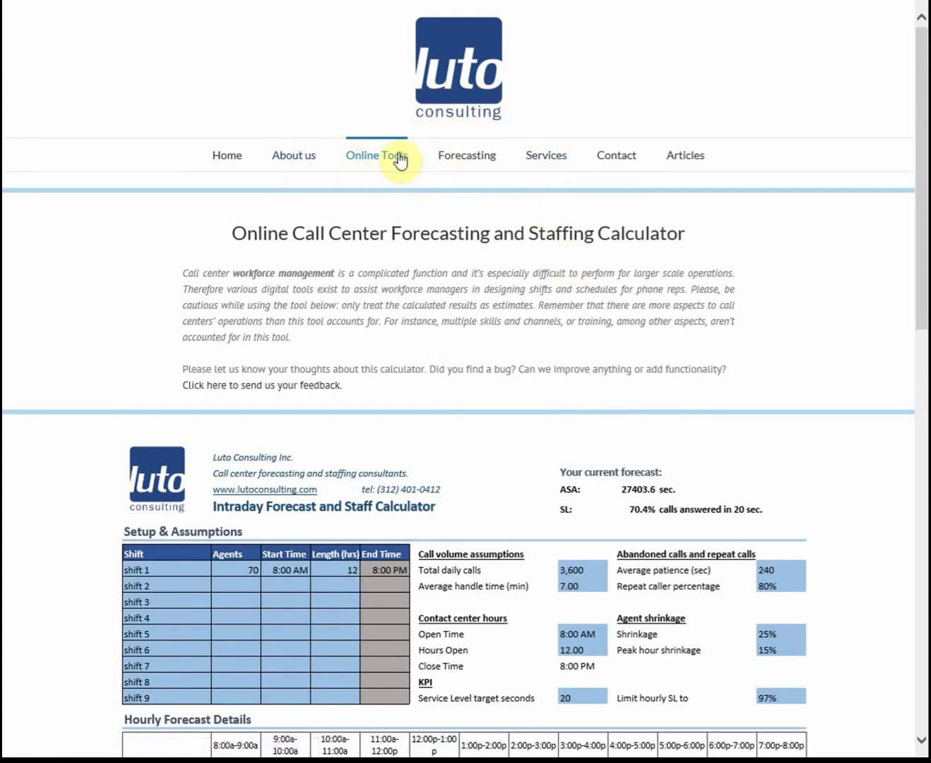
{"action": "scroll", "coordinate": [155, 342], "scroll_direction": "down", "scroll_amount": 5}
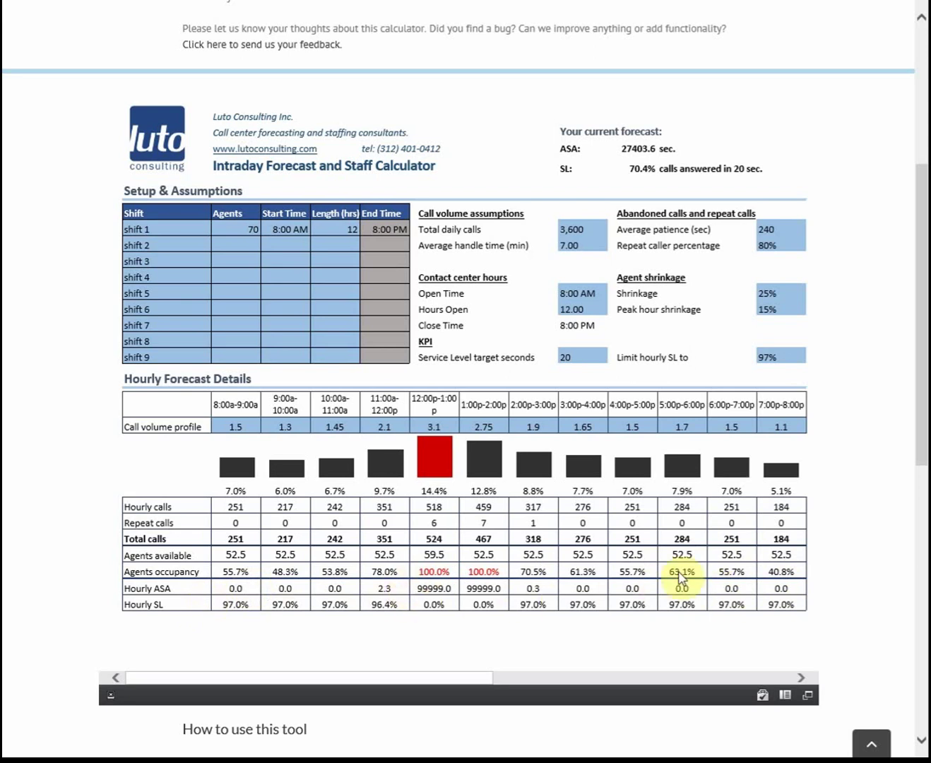
{"action": "mouse_move", "coordinate": [680, 577]}
{"action": "left_click", "coordinate": [583, 233]}
{"action": "left_click", "coordinate": [586, 246]}
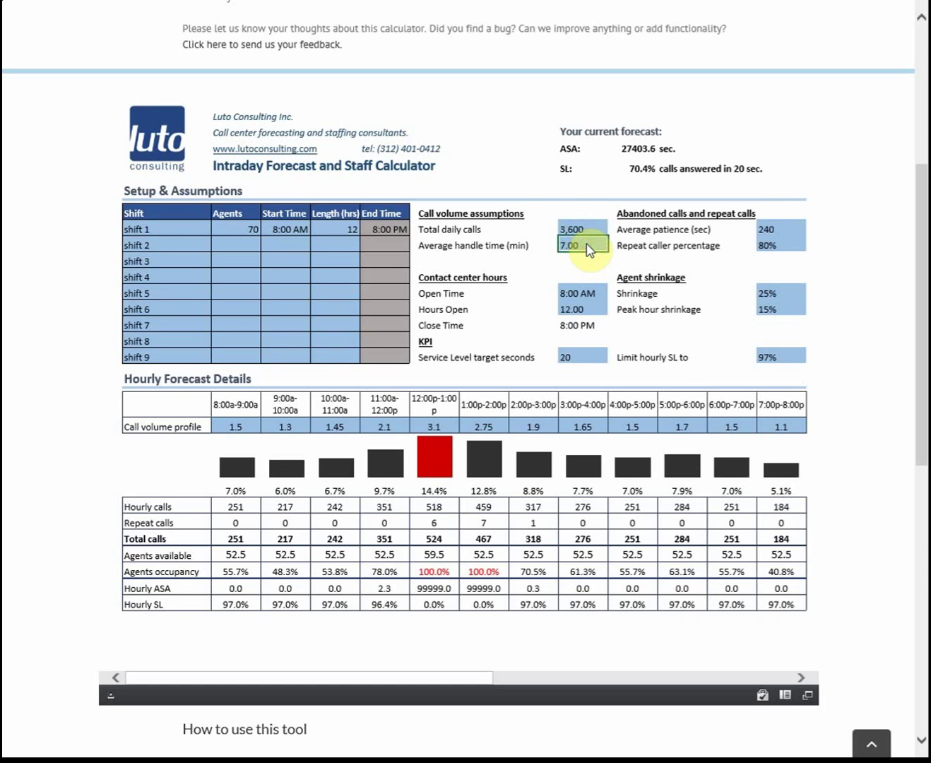
{"action": "left_click", "coordinate": [594, 290]}
{"action": "left_click", "coordinate": [597, 306]}
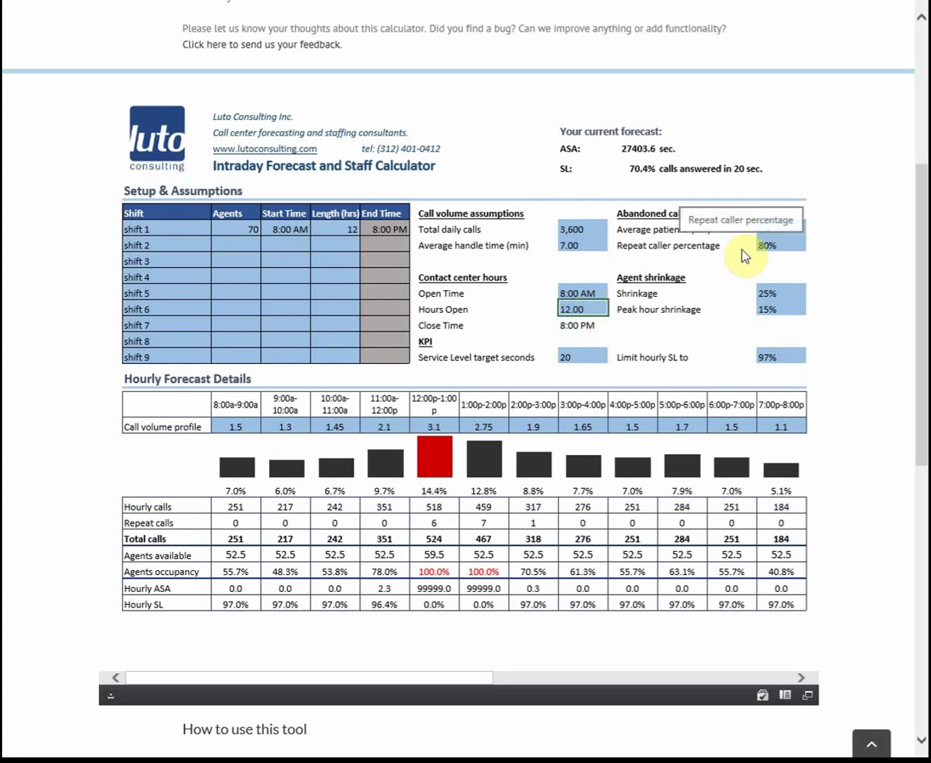
Try Hours Open values of 1 and 24, then settle on 12 hours.
{"action": "type", "text": "1"}
{"action": "key", "text": "Return"}
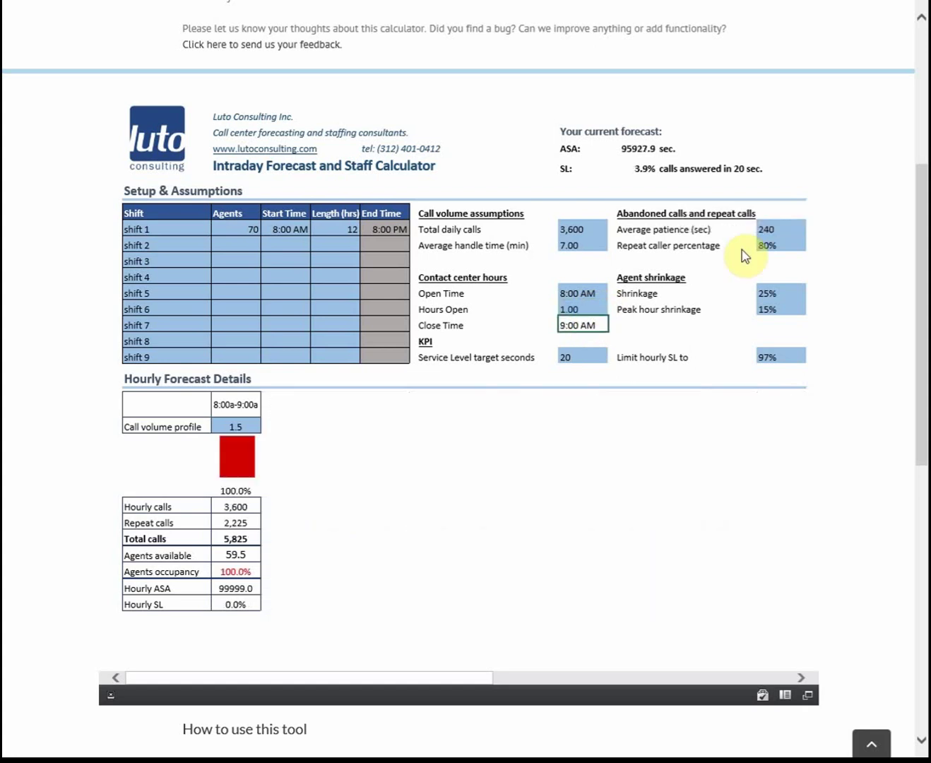
{"action": "key", "text": "Up"}
{"action": "type", "text": "24"}
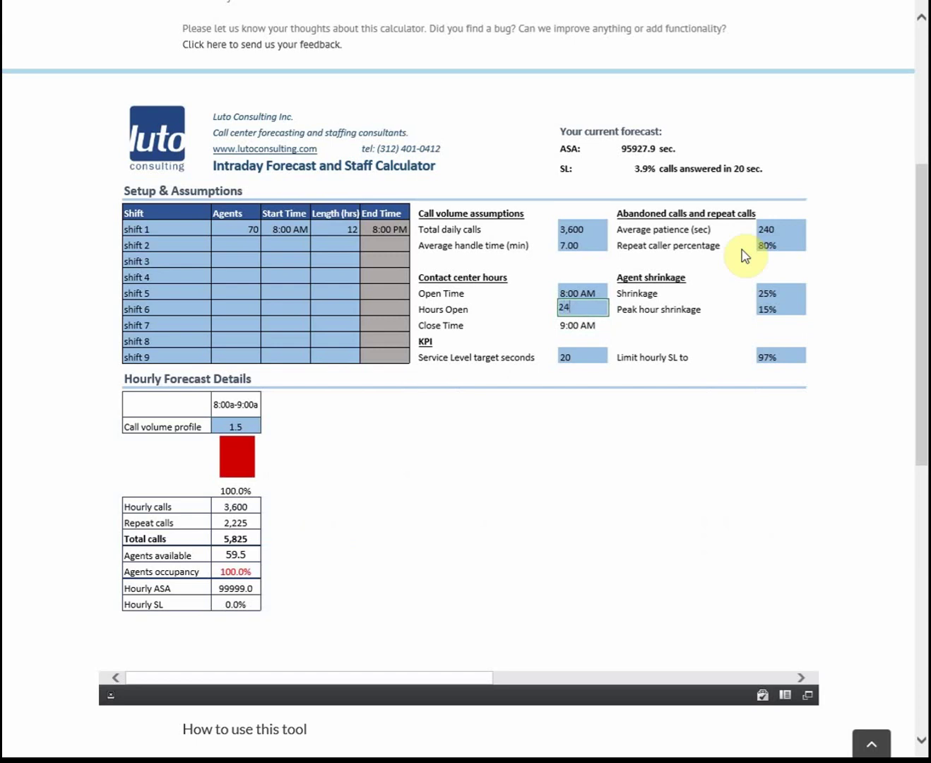
{"action": "key", "text": "Return"}
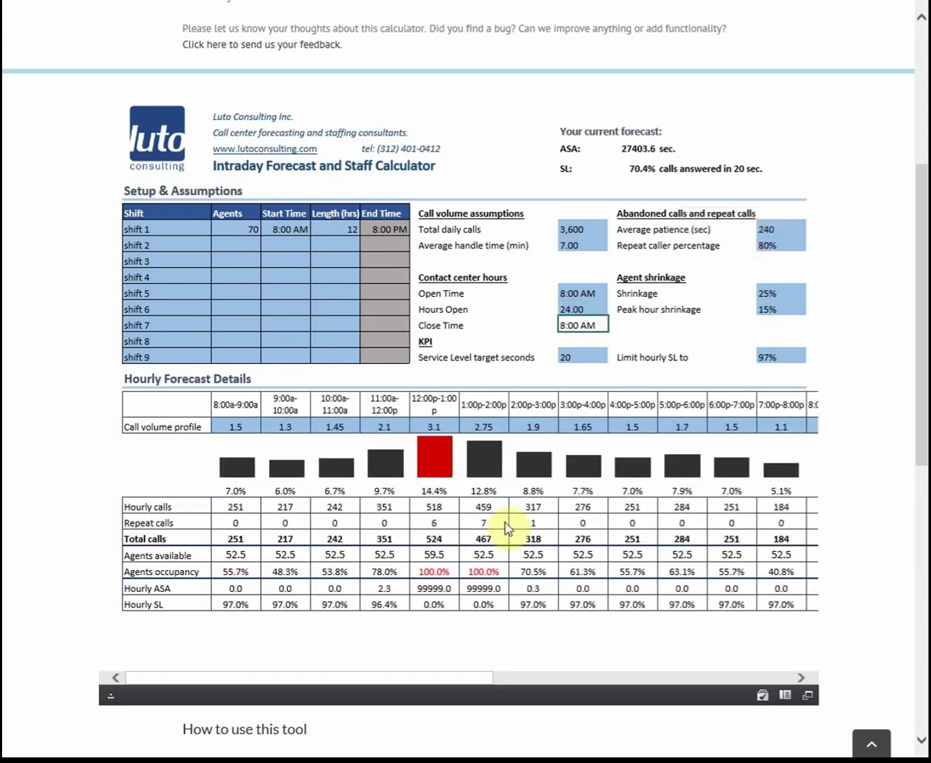
{"action": "left_click_drag", "start_coordinate": [474, 682], "coordinate": [430, 639]}
{"action": "left_click", "coordinate": [576, 310]}
{"action": "type", "text": "12"}
{"action": "key", "text": "Return"}
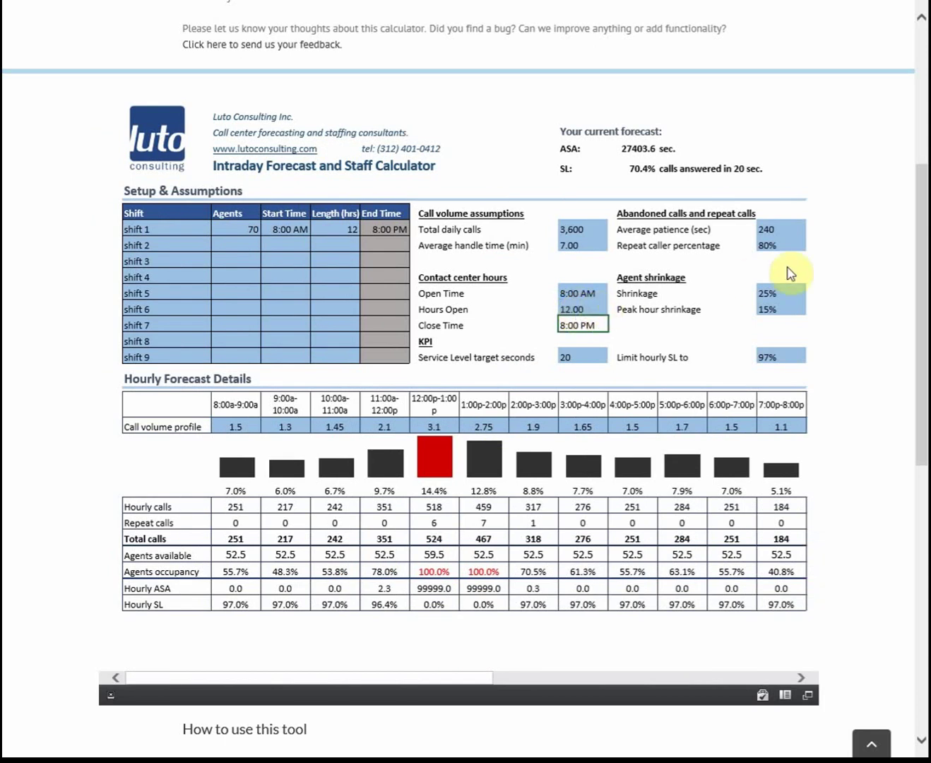
Set Average patience to 40 seconds after checking the Repeat caller percentage.
{"action": "left_click", "coordinate": [788, 232]}
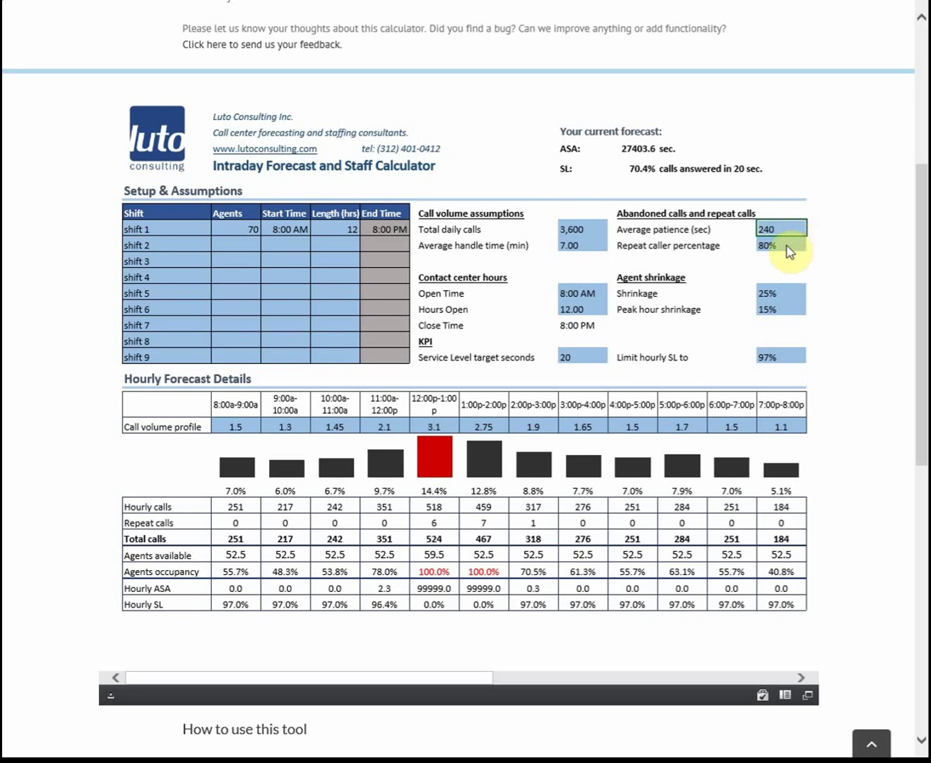
{"action": "left_click", "coordinate": [787, 245]}
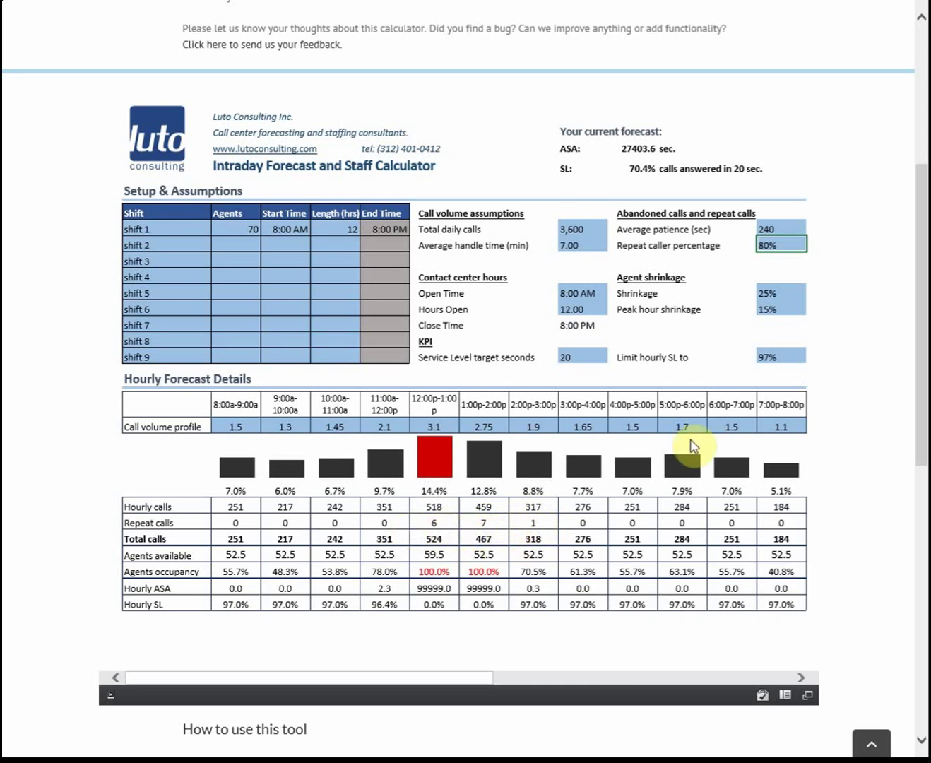
{"action": "left_click", "coordinate": [794, 229]}
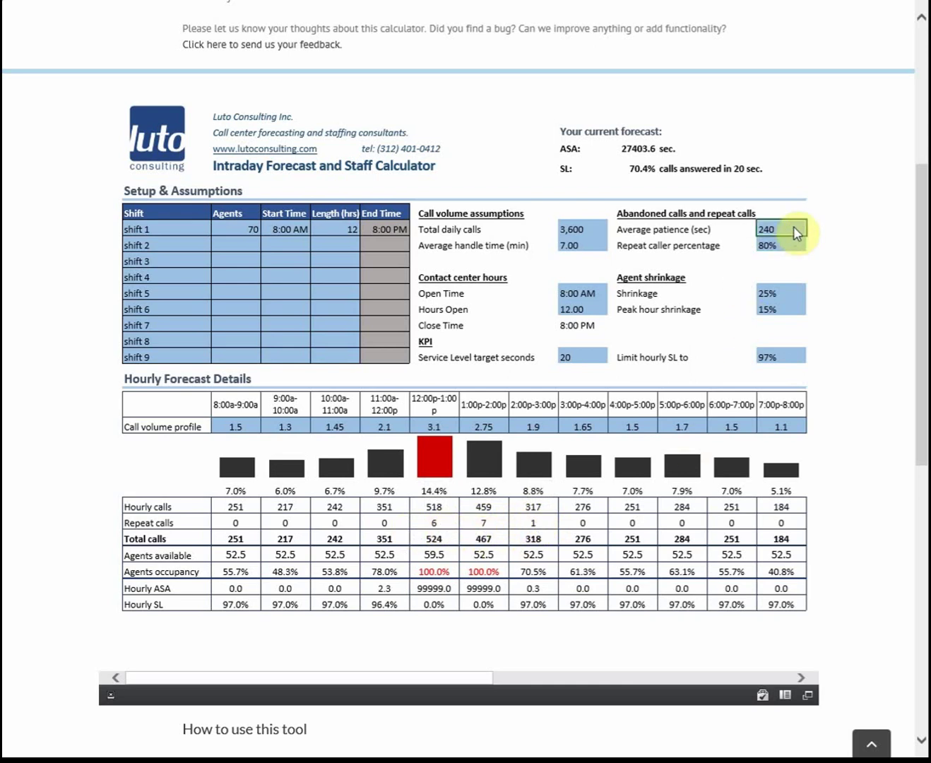
{"action": "type", "text": "40"}
{"action": "key", "text": "Return"}
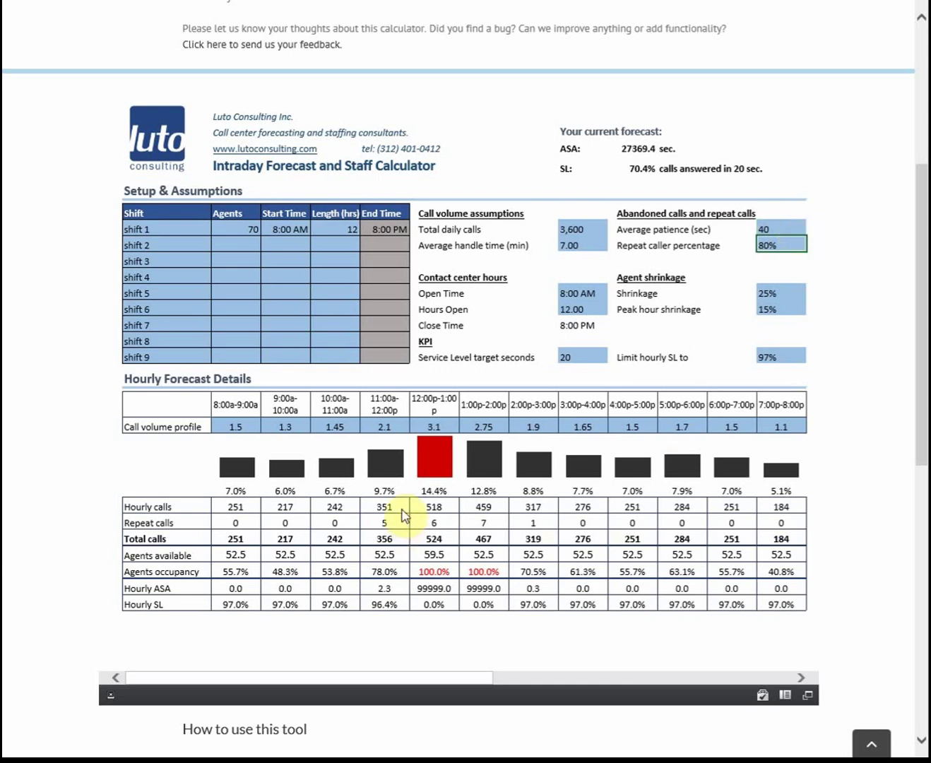
Enter 240 for Average patience and set shift 1 Agents to 100.
{"action": "left_click", "coordinate": [382, 522]}
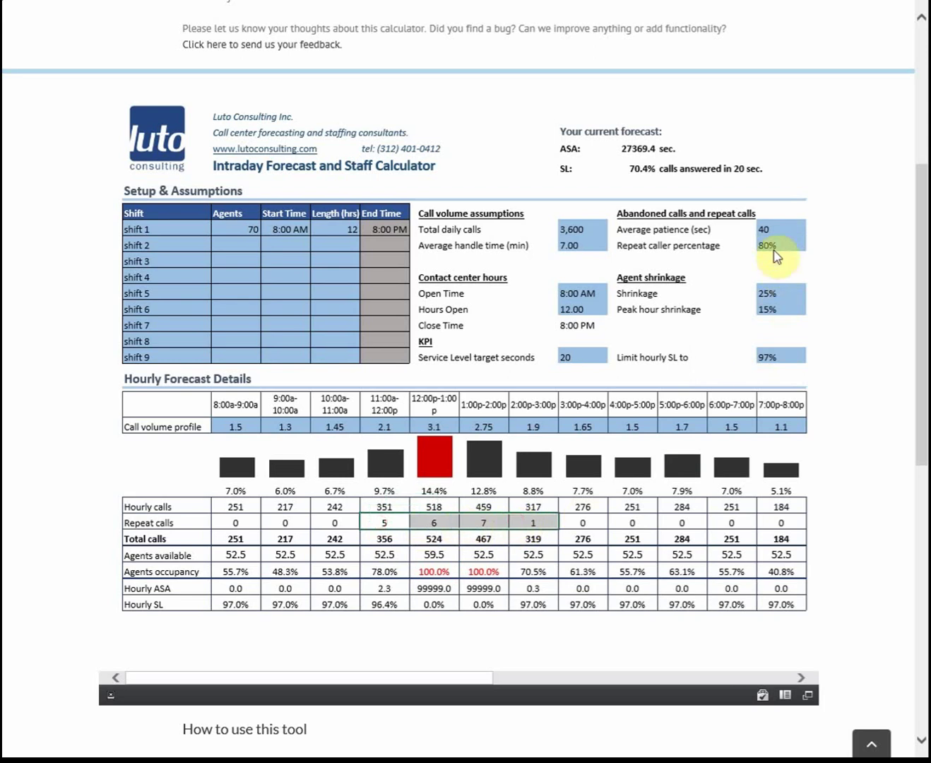
{"action": "left_click", "coordinate": [784, 232]}
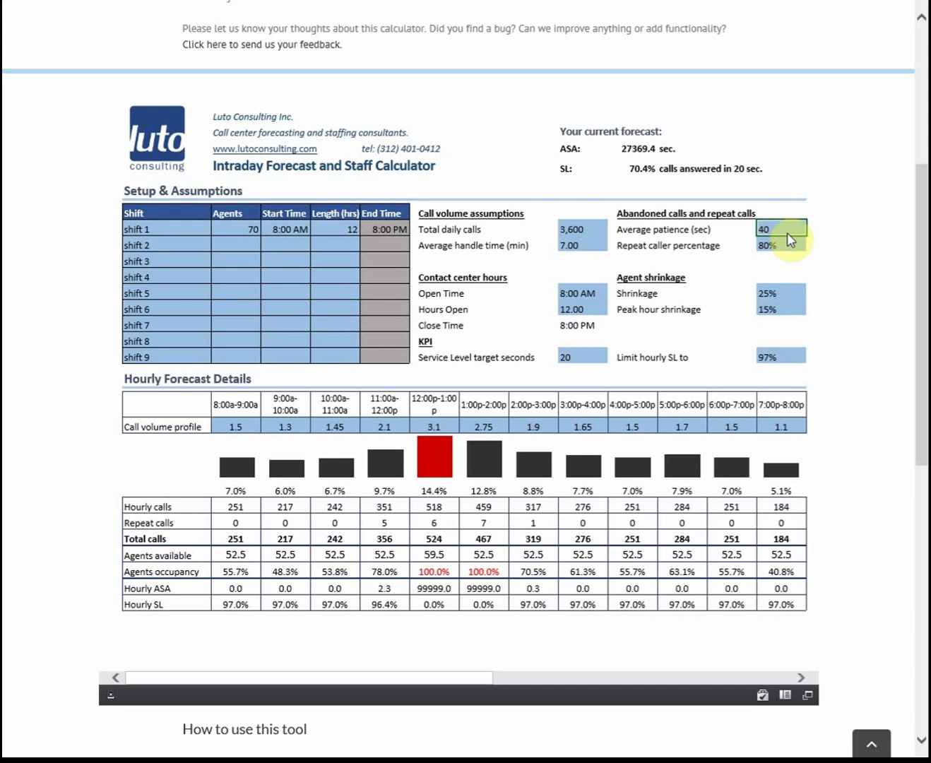
{"action": "type", "text": "240"}
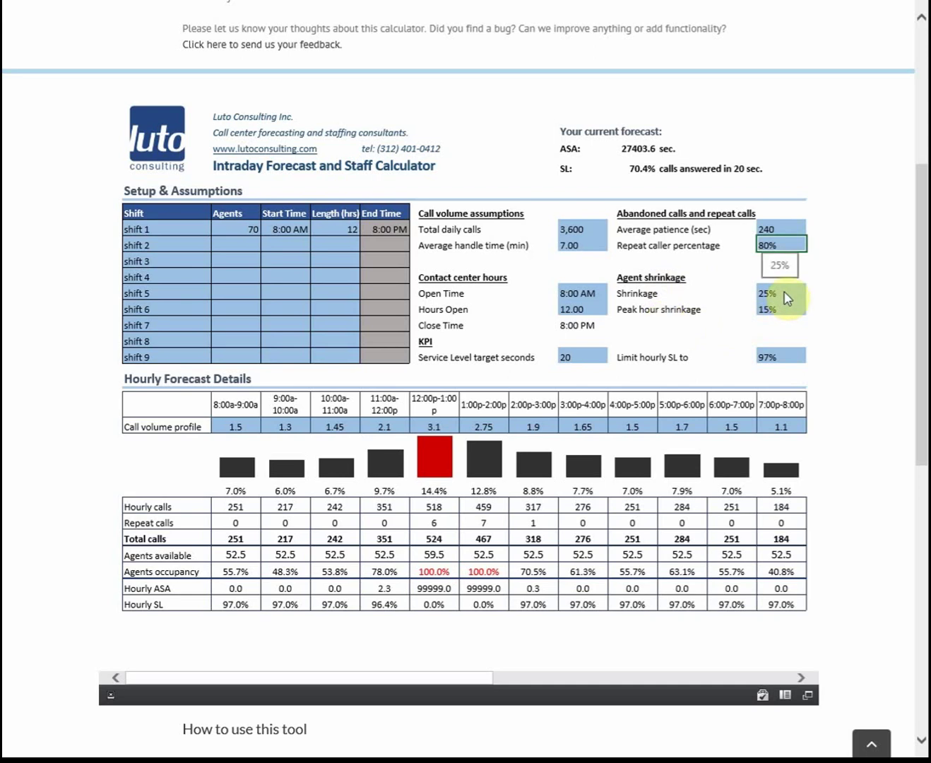
{"action": "left_click", "coordinate": [252, 226]}
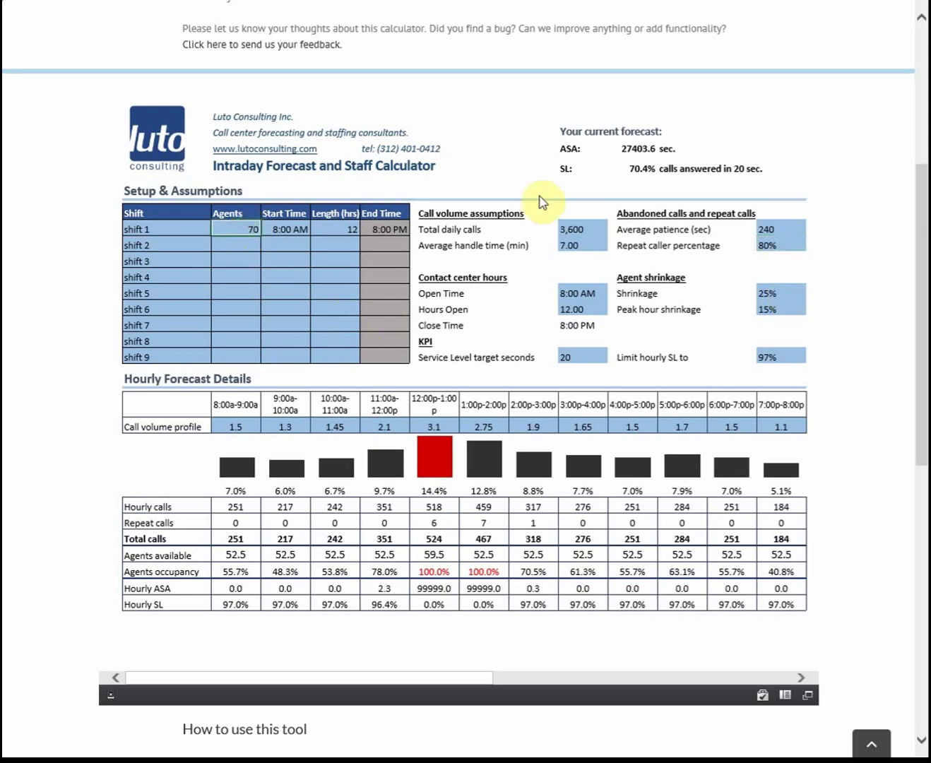
{"action": "type", "text": "100"}
{"action": "key", "text": "Return"}
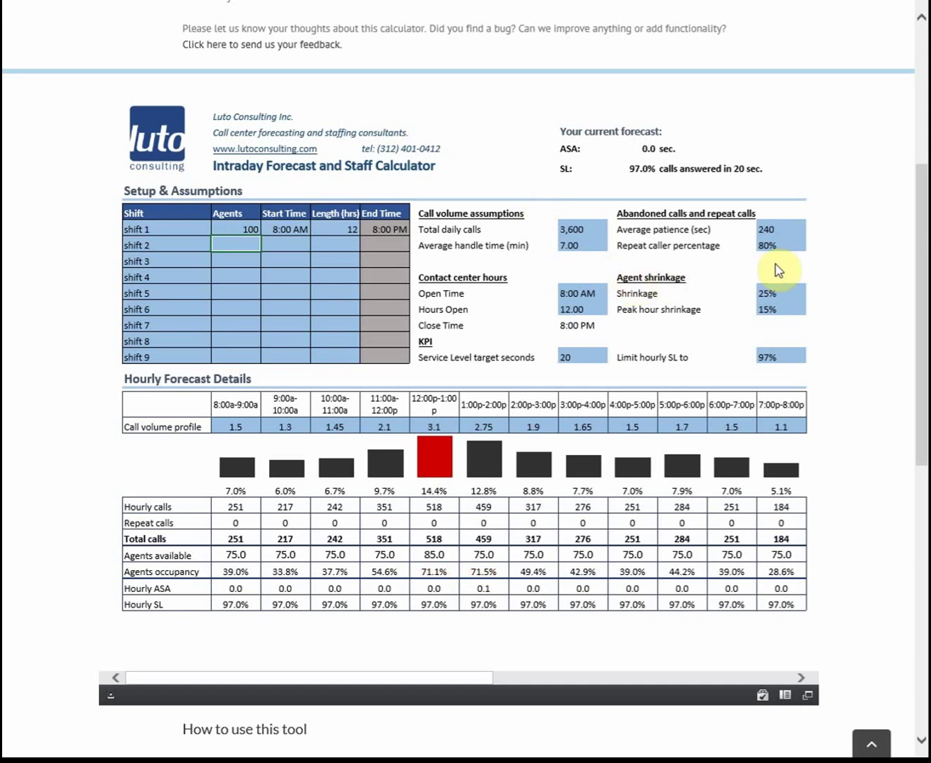
Set Shrinkage to 30% and compare hourly agents available against the 15% peak hour shrinkage.
{"action": "left_click", "coordinate": [783, 292]}
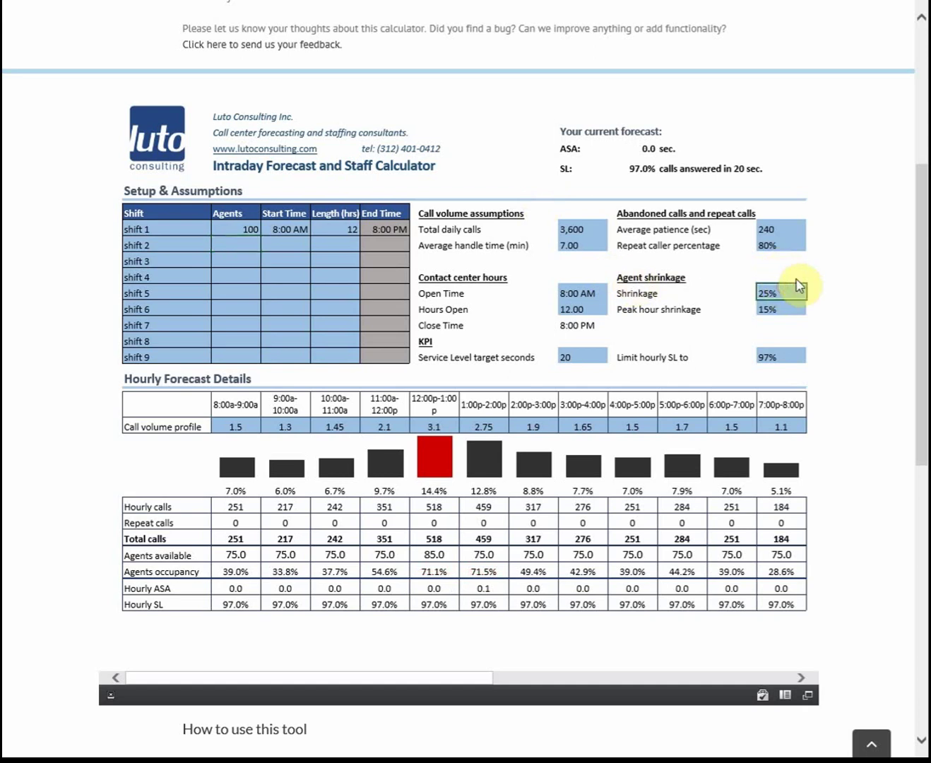
{"action": "type", "text": "30"}
{"action": "key", "text": "Return"}
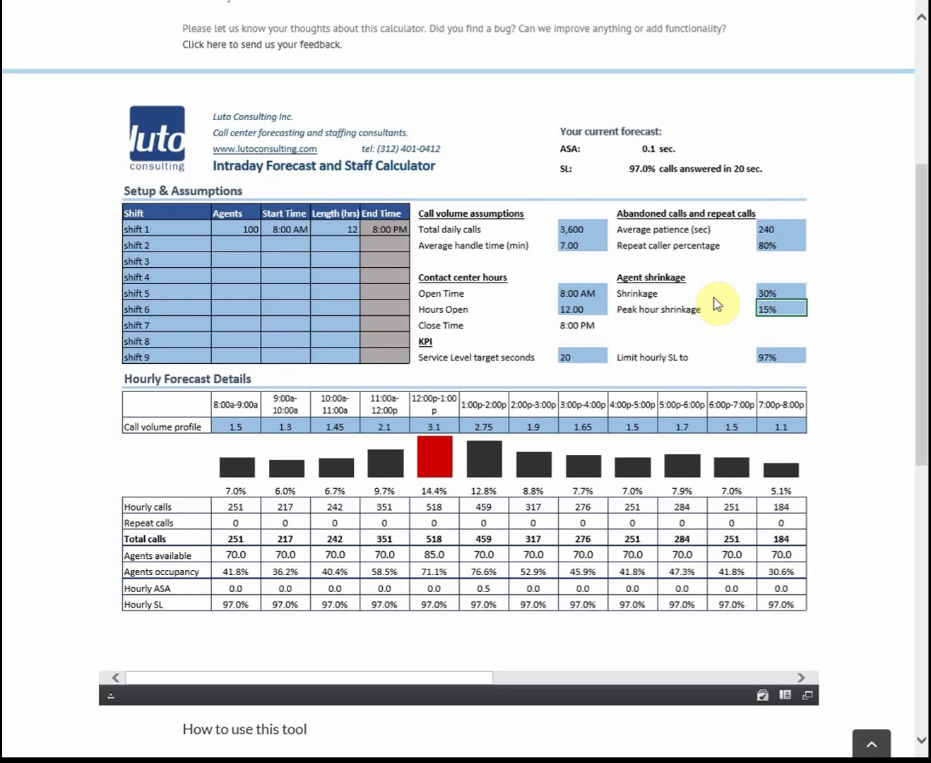
{"action": "left_click", "coordinate": [791, 294]}
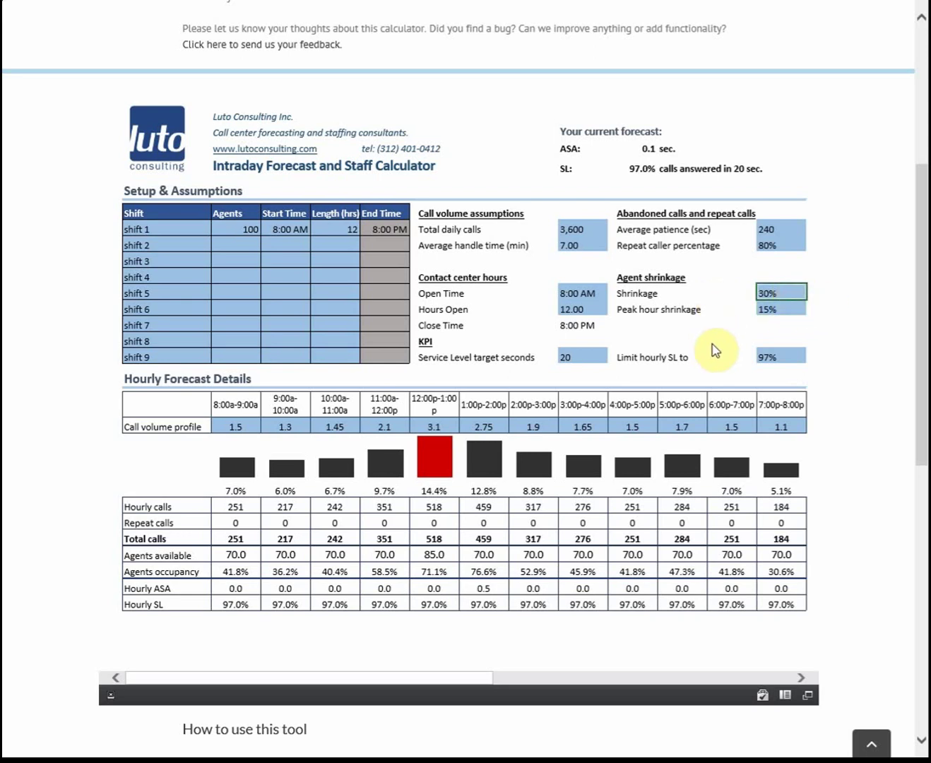
{"action": "left_click", "coordinate": [216, 560]}
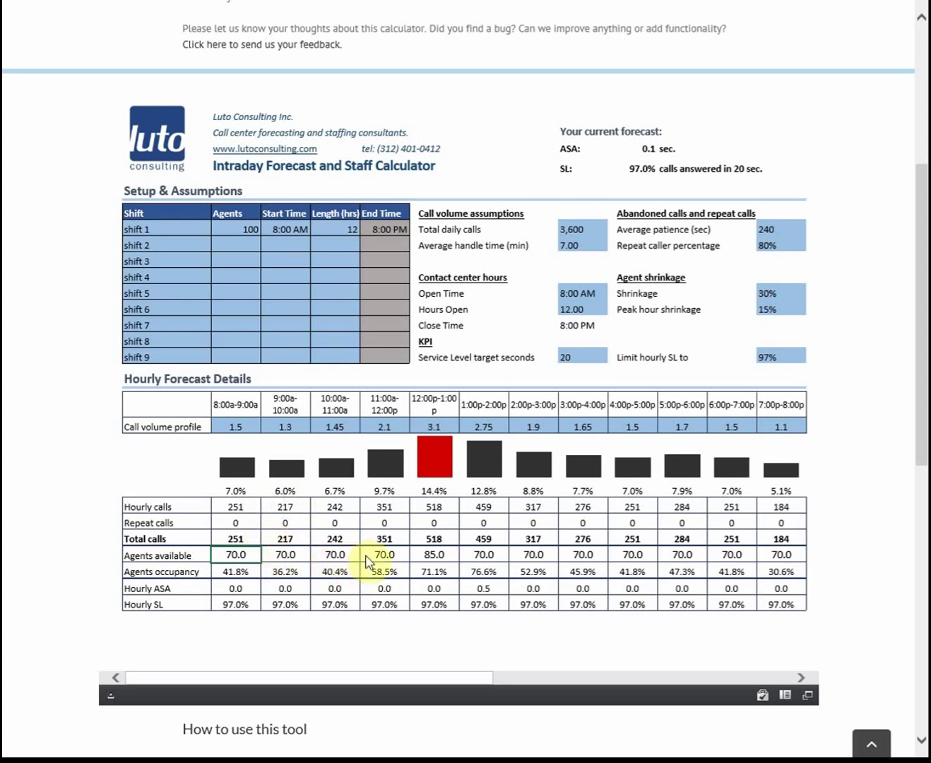
{"action": "left_click", "coordinate": [445, 554]}
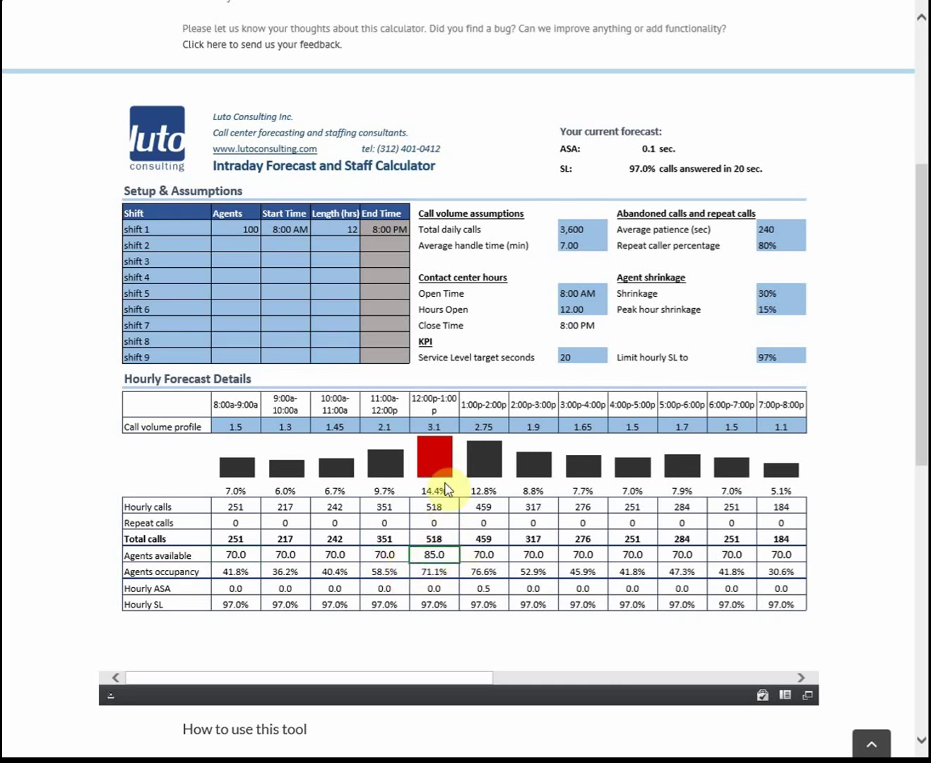
{"action": "left_click", "coordinate": [790, 311]}
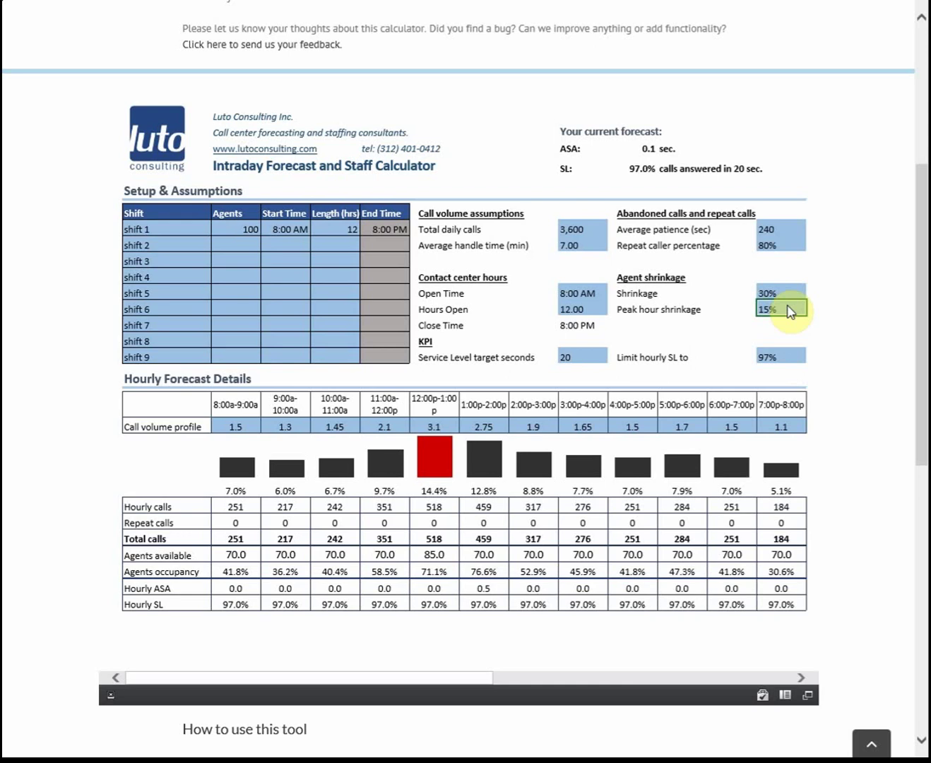
{"action": "left_click", "coordinate": [787, 290]}
{"action": "left_click", "coordinate": [786, 310]}
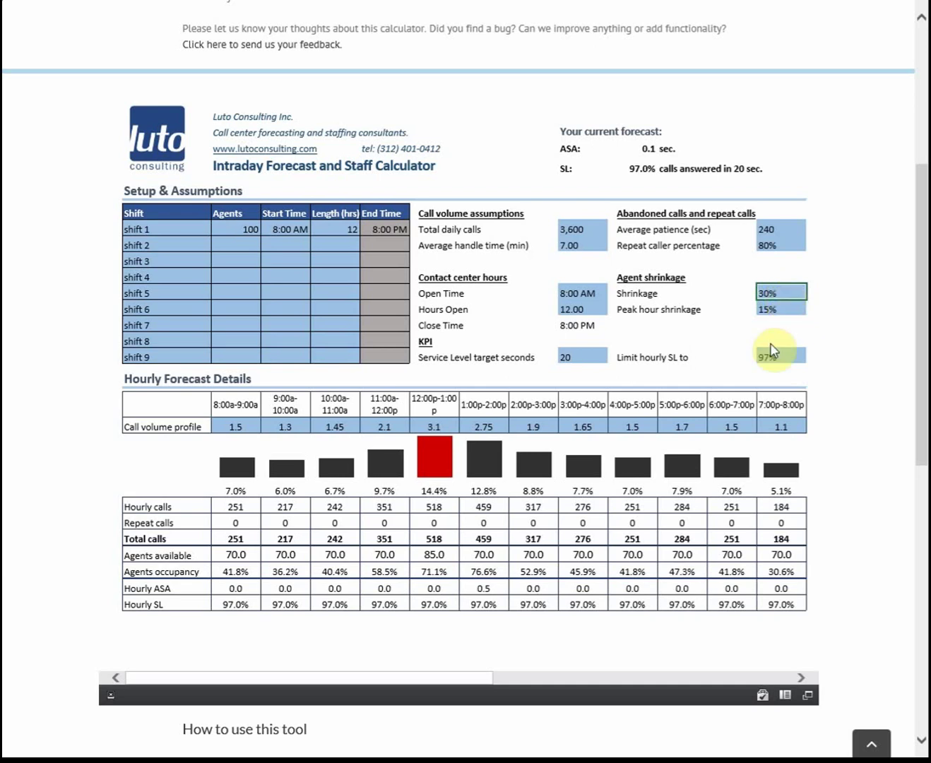
Enter 30 seconds as the Service Level target and check the 97% hourly SL limit.
{"action": "left_click", "coordinate": [592, 358]}
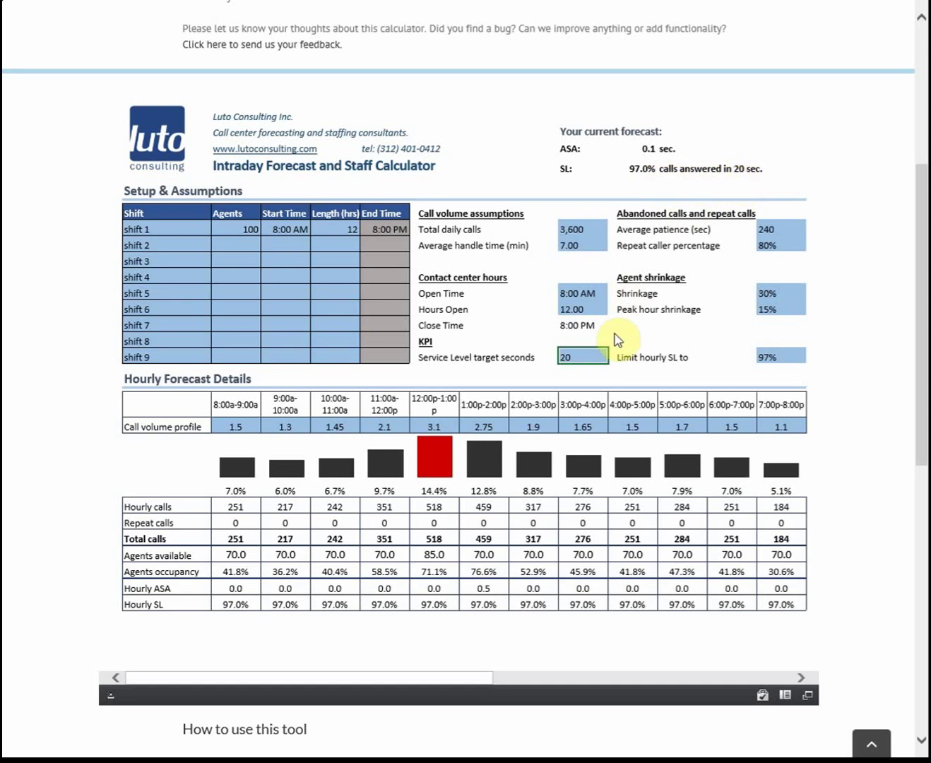
{"action": "type", "text": "30"}
{"action": "key", "text": "Return"}
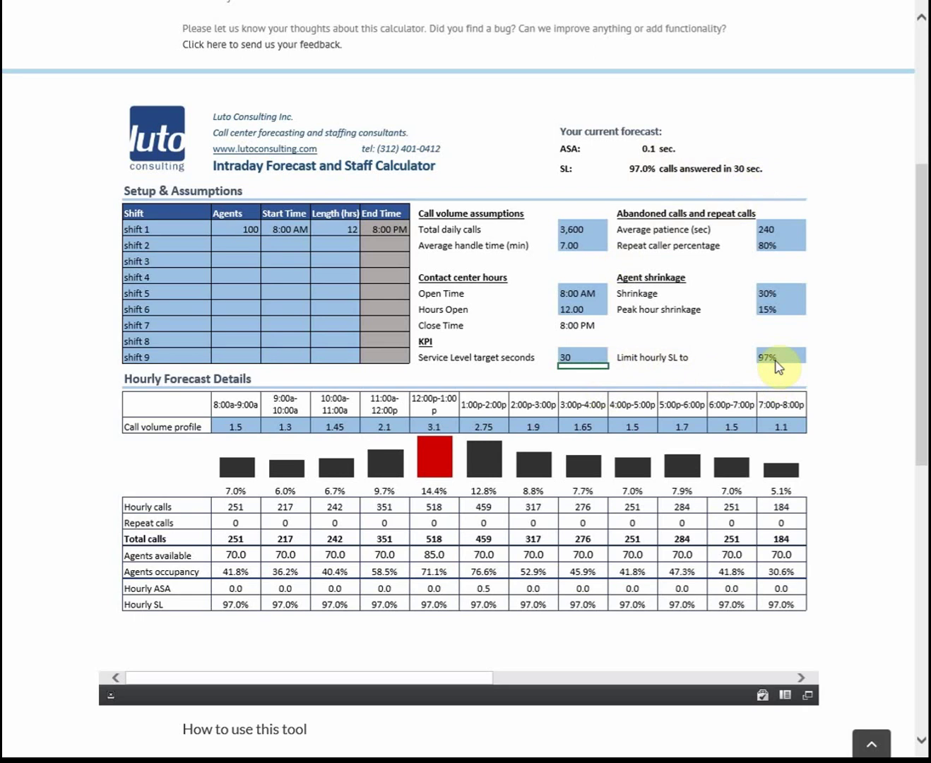
{"action": "mouse_move", "coordinate": [777, 365]}
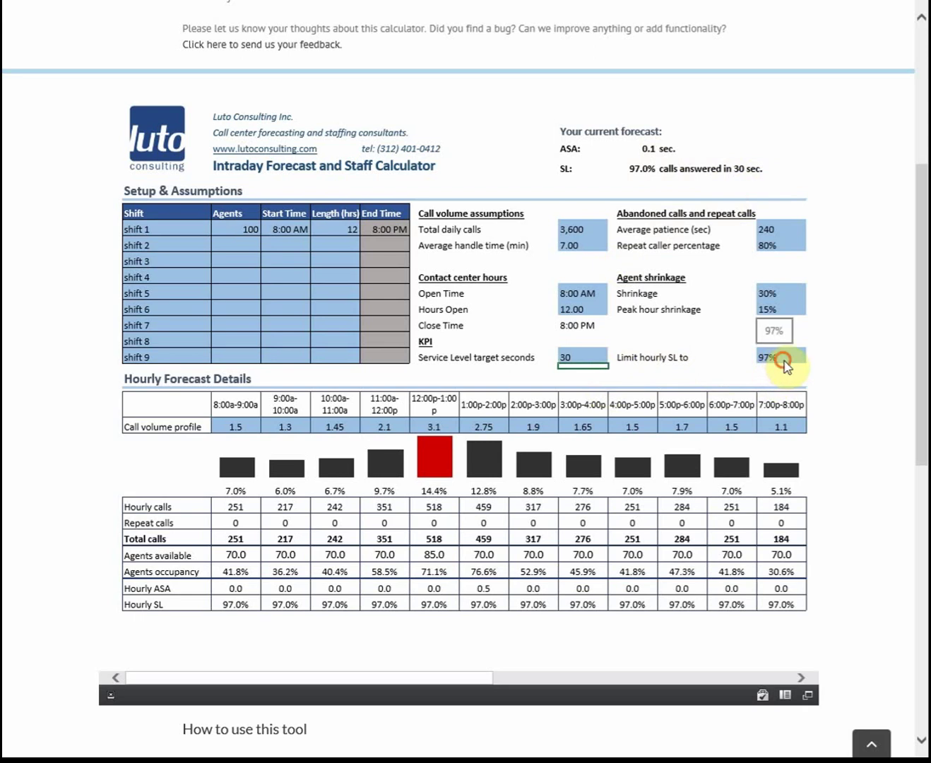
{"action": "left_click", "coordinate": [783, 360]}
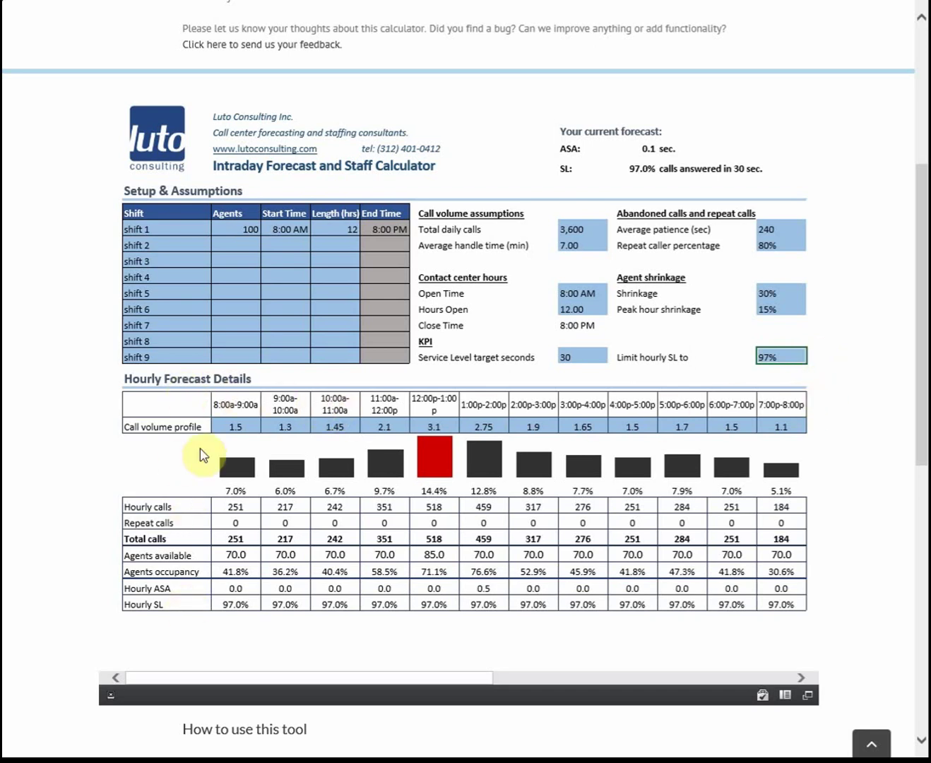
Enter 4 in the 6:00p-7:00p call volume profile, making it the 599-call peak.
{"action": "left_click_drag", "start_coordinate": [225, 421], "coordinate": [778, 427]}
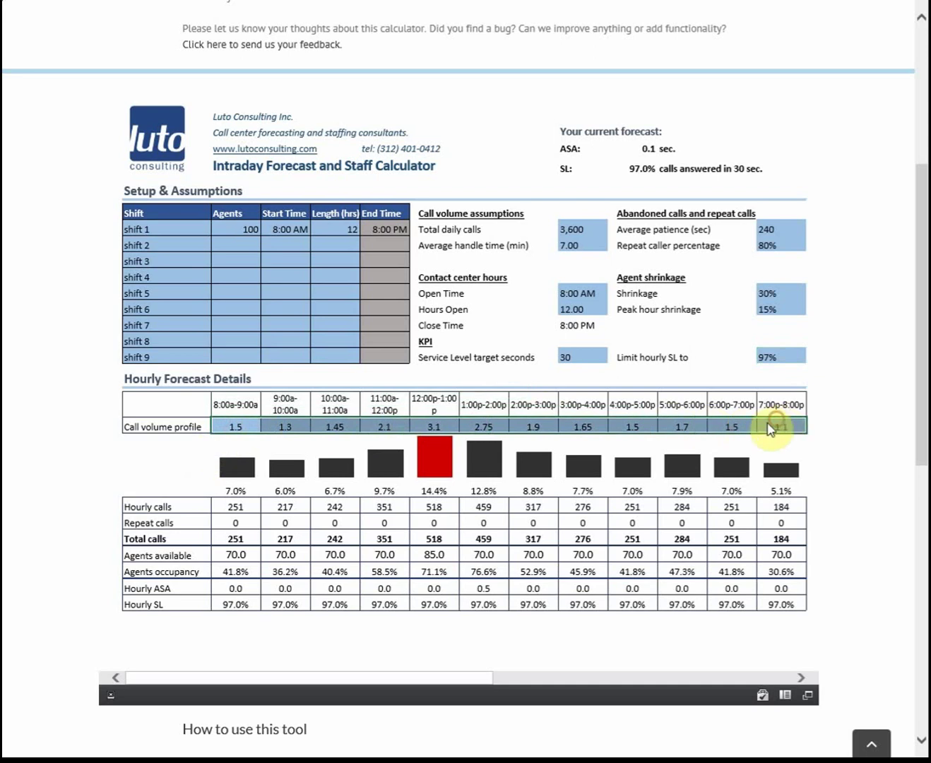
{"action": "left_click", "coordinate": [793, 422]}
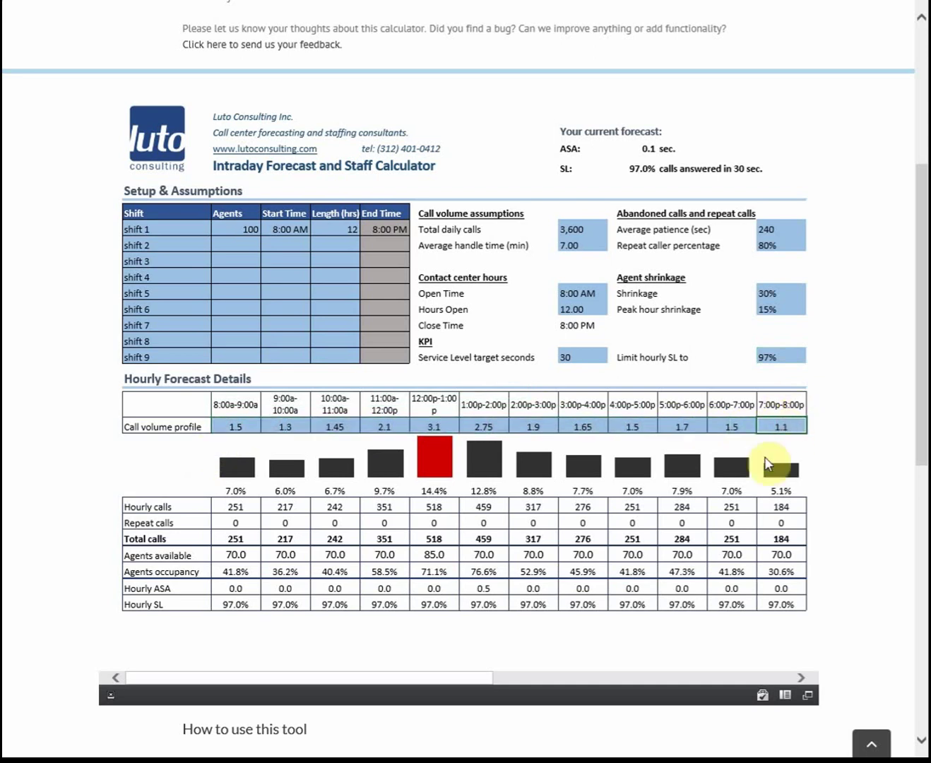
{"action": "left_click_drag", "start_coordinate": [234, 426], "coordinate": [728, 422]}
{"action": "left_click", "coordinate": [731, 425]}
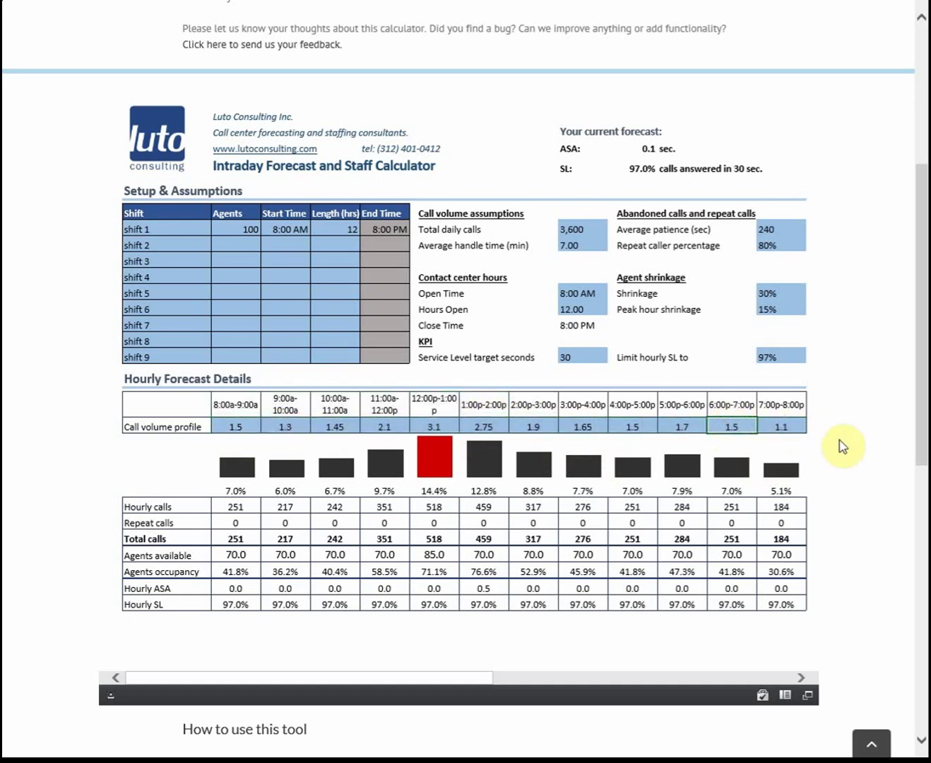
{"action": "type", "text": "4"}
{"action": "key", "text": "Return"}
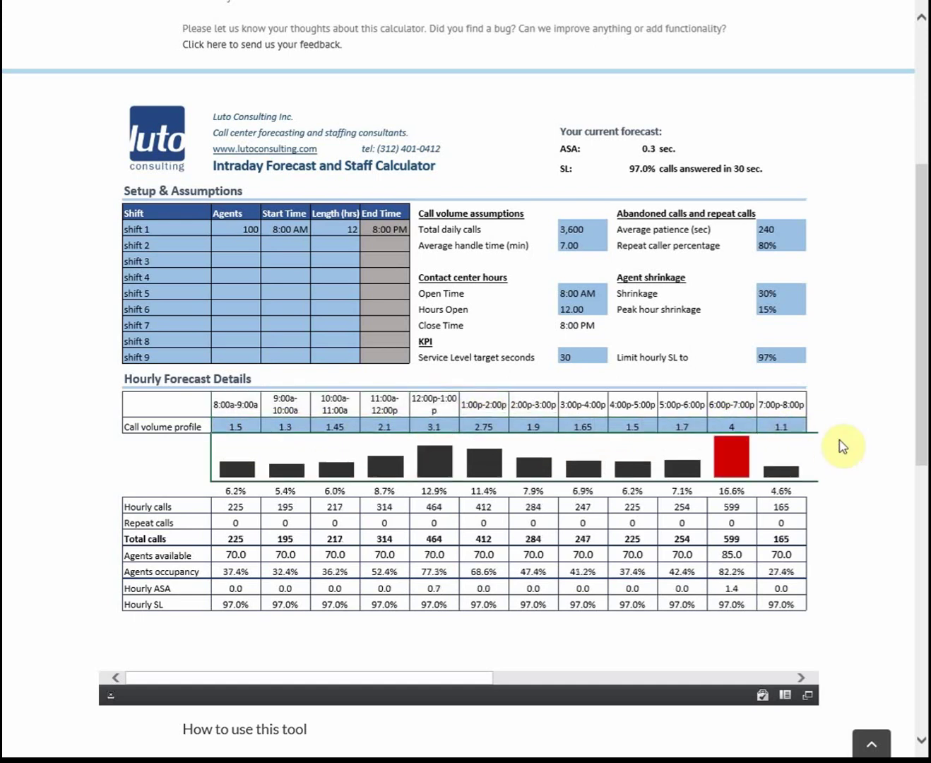
{"action": "left_click", "coordinate": [737, 426]}
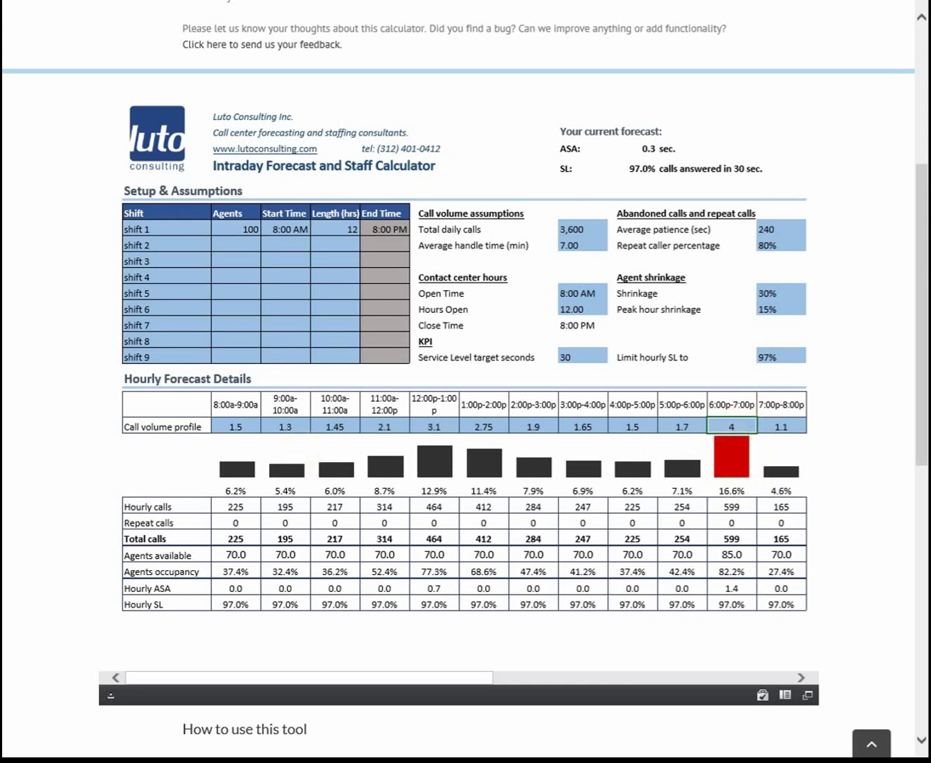
Enter 1.2 for the 6:00p-7:00p profile and review the 7.1%–9.9% hourly share percentages.
{"action": "type", "text": "1.2"}
{"action": "key", "text": "Return"}
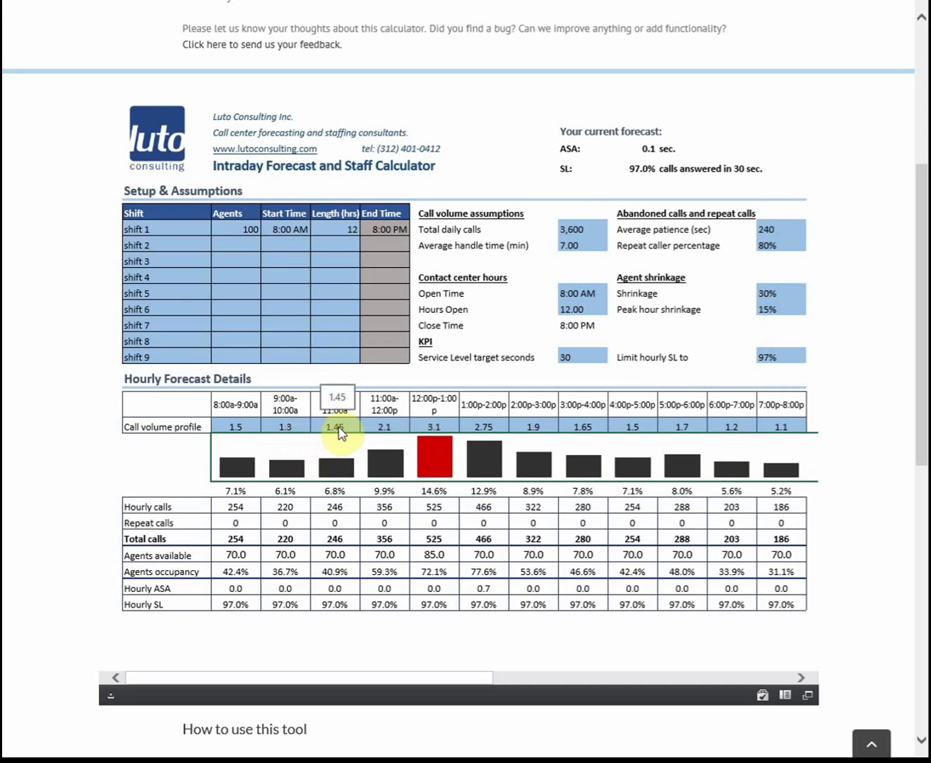
{"action": "left_click_drag", "start_coordinate": [224, 491], "coordinate": [780, 496]}
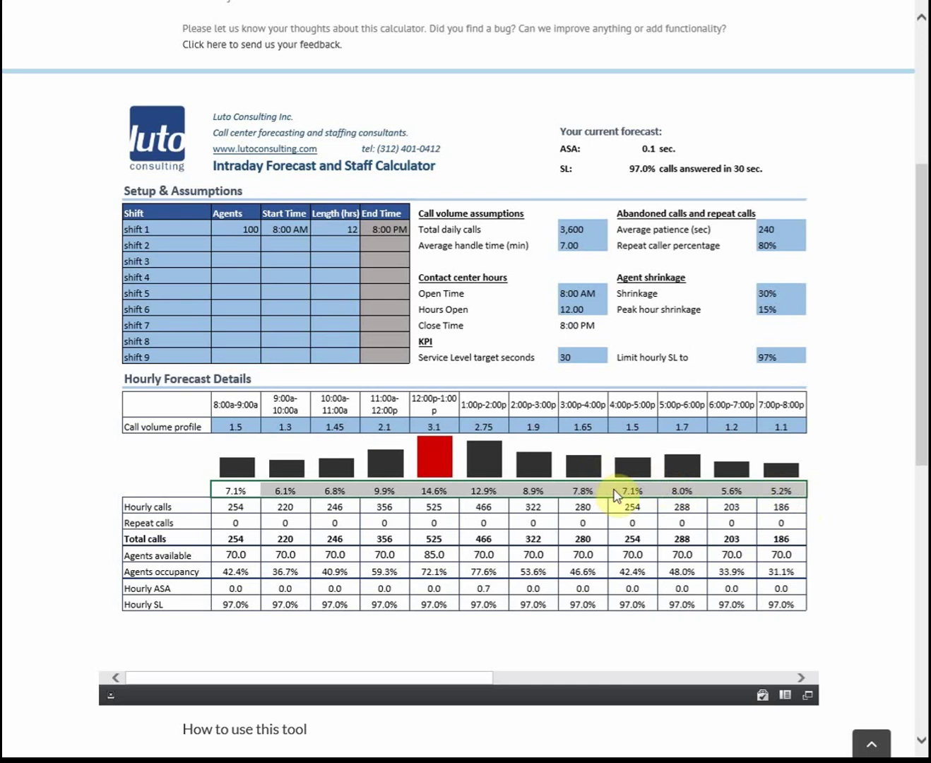
{"action": "left_click", "coordinate": [230, 428]}
{"action": "mouse_move", "coordinate": [780, 468]}
{"action": "mouse_move", "coordinate": [269, 511]}
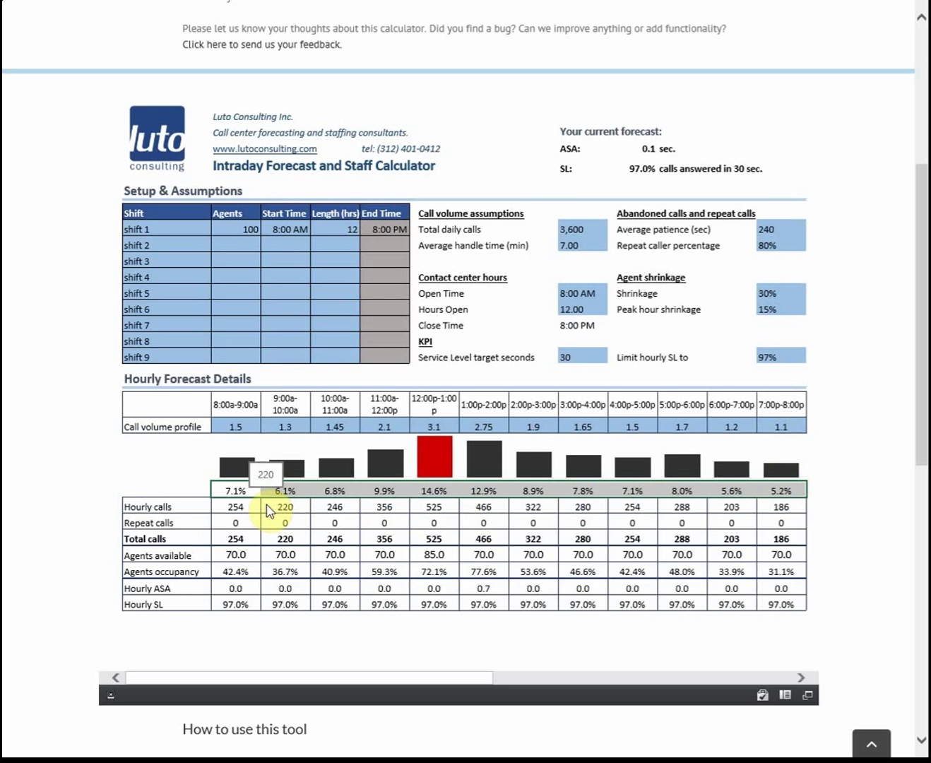